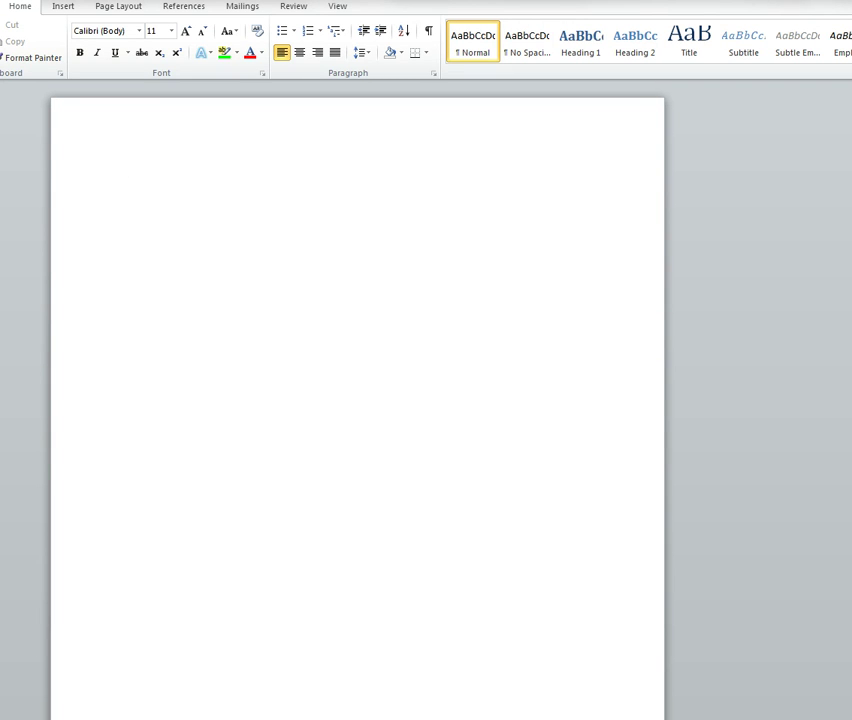
left_click(181, 405)
left_click_drag(188, 394, 191, 281)
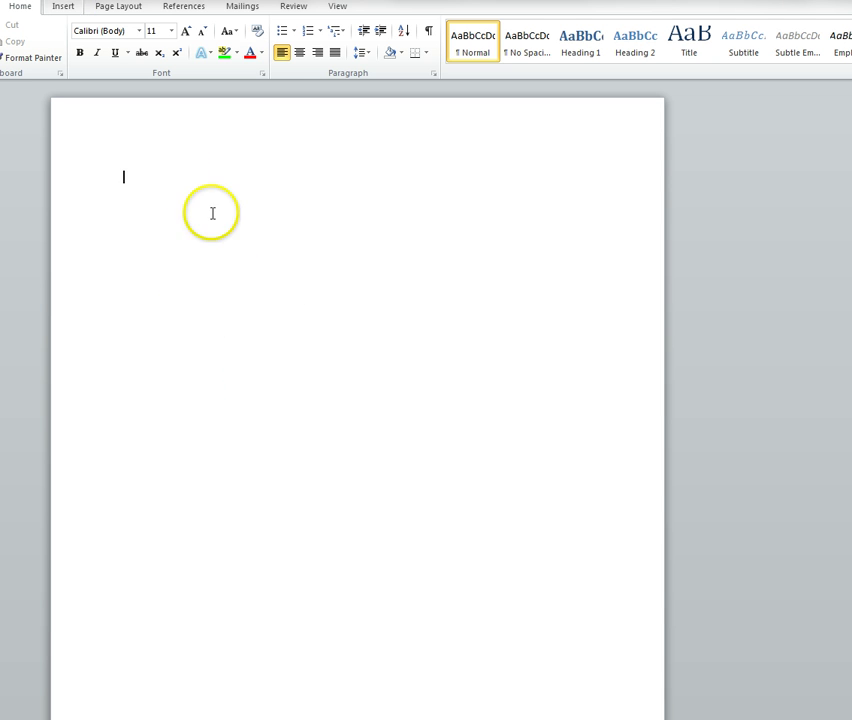
left_click_drag(275, 291, 268, 291)
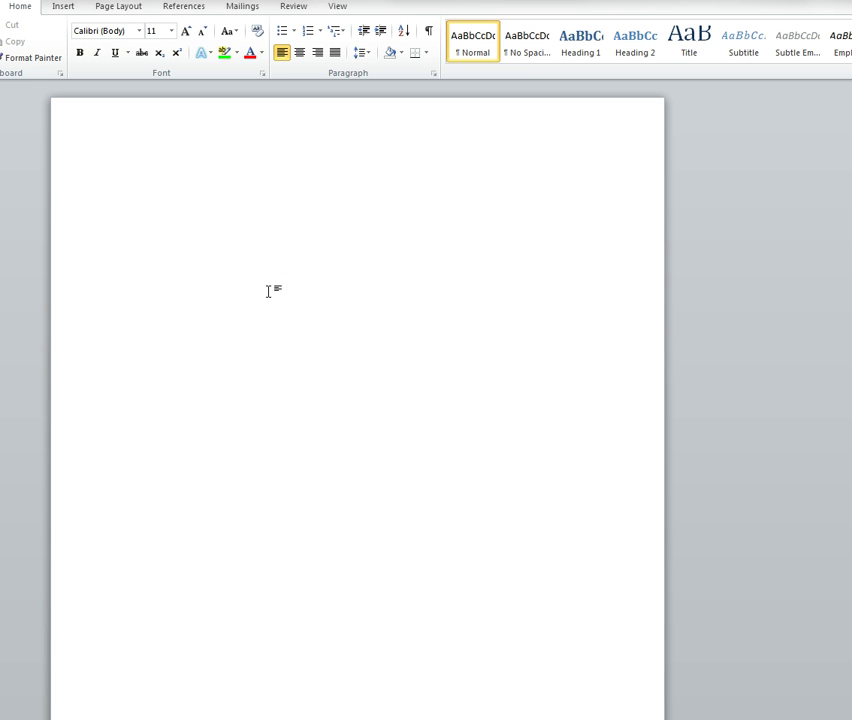
mouse_move(268, 291)
left_mouse_down()
mouse_move(205, 215)
mouse_move(447, 379)
mouse_move(245, 222)
mouse_move(166, 197)
left_mouse_up()
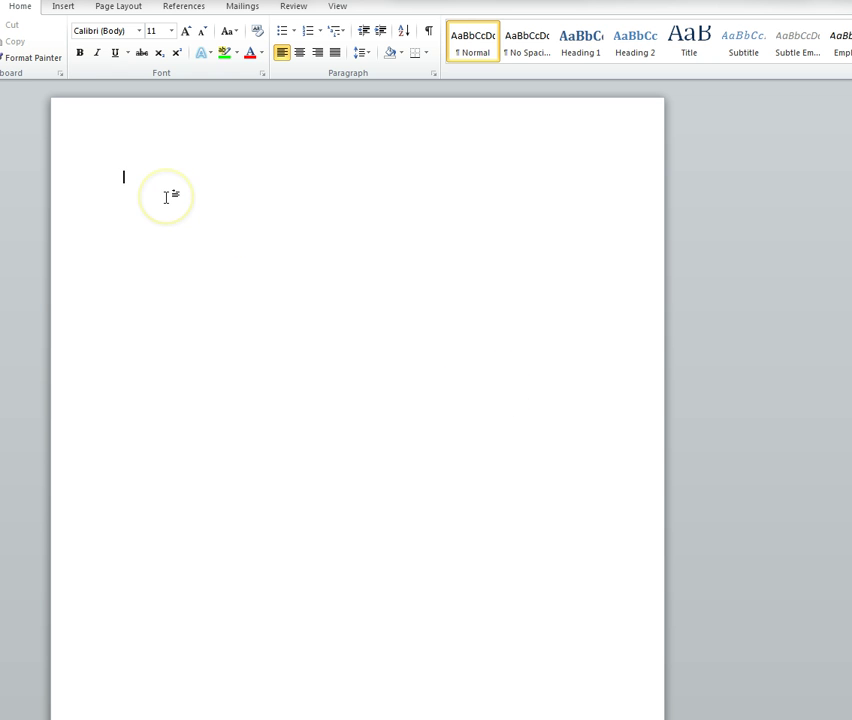
- Insert a table with two columns and one row at the start of the blank page
left_click(66, 8)
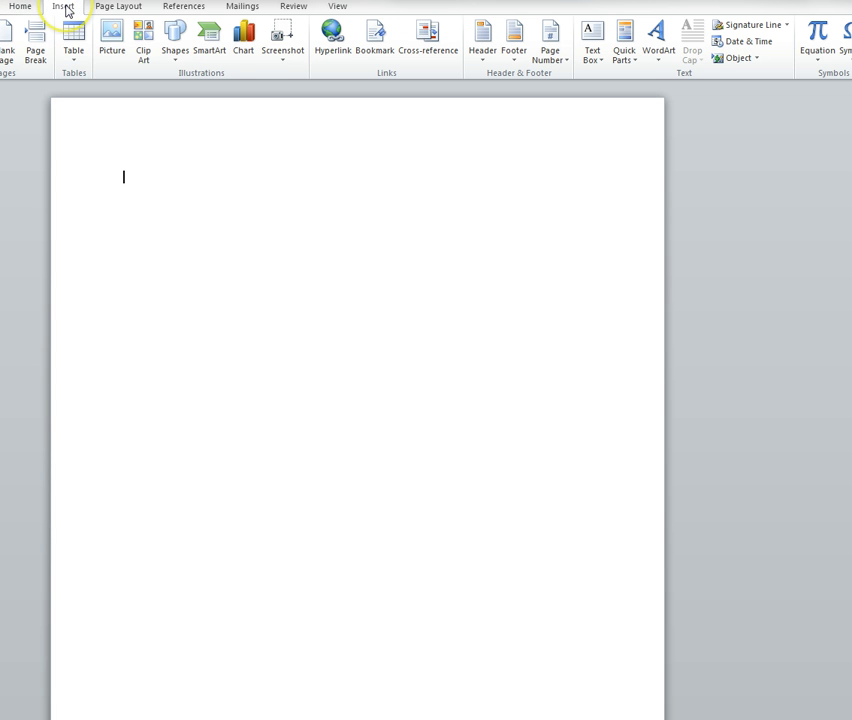
left_click(75, 60)
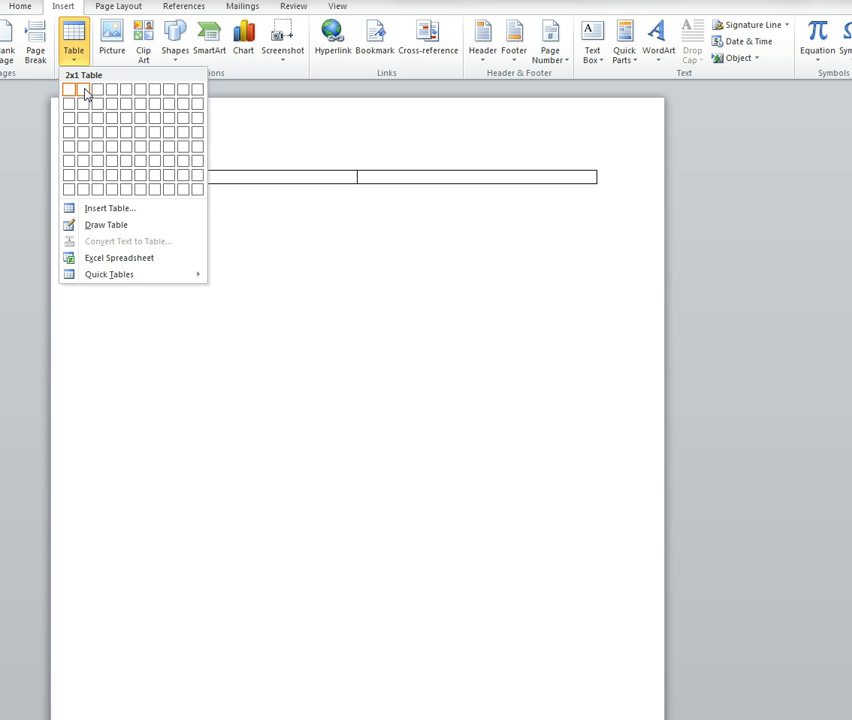
left_click(86, 94)
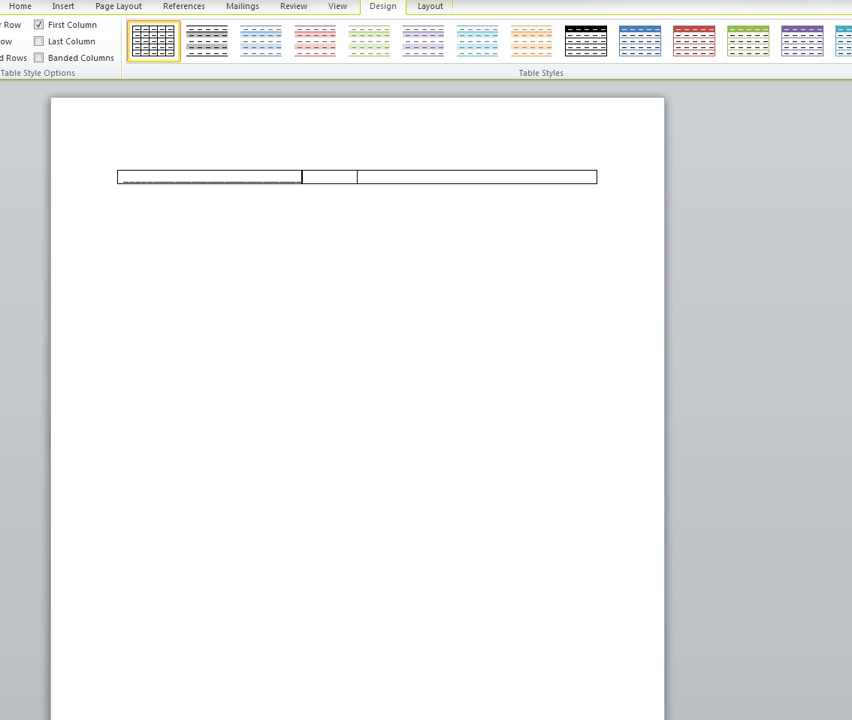
- Fill the table's first cell with an underscore signature line and the indented lines "First Witness Name" and "Address" below it
key("Return")
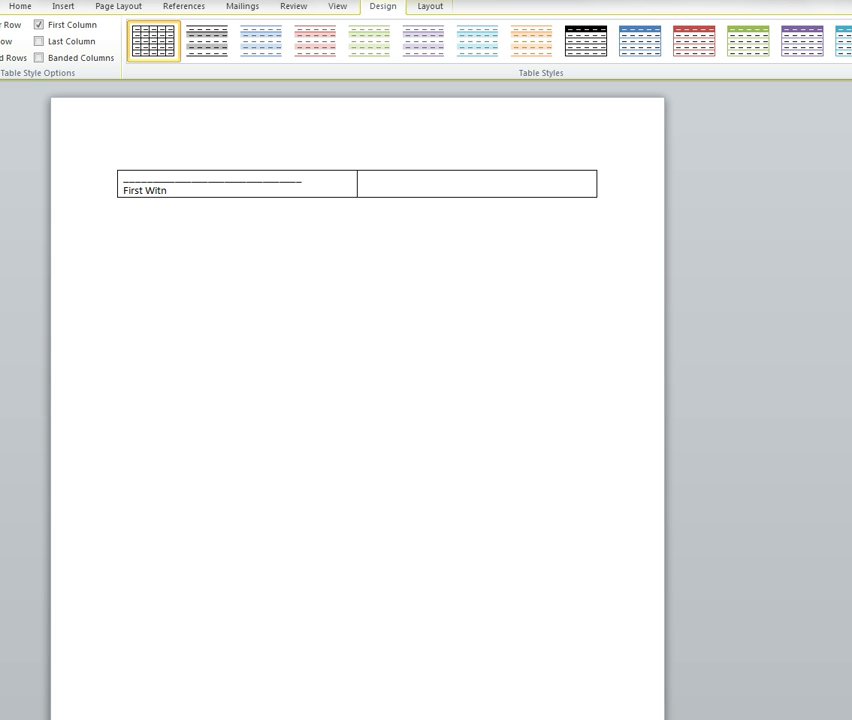
type("First Witness Name")
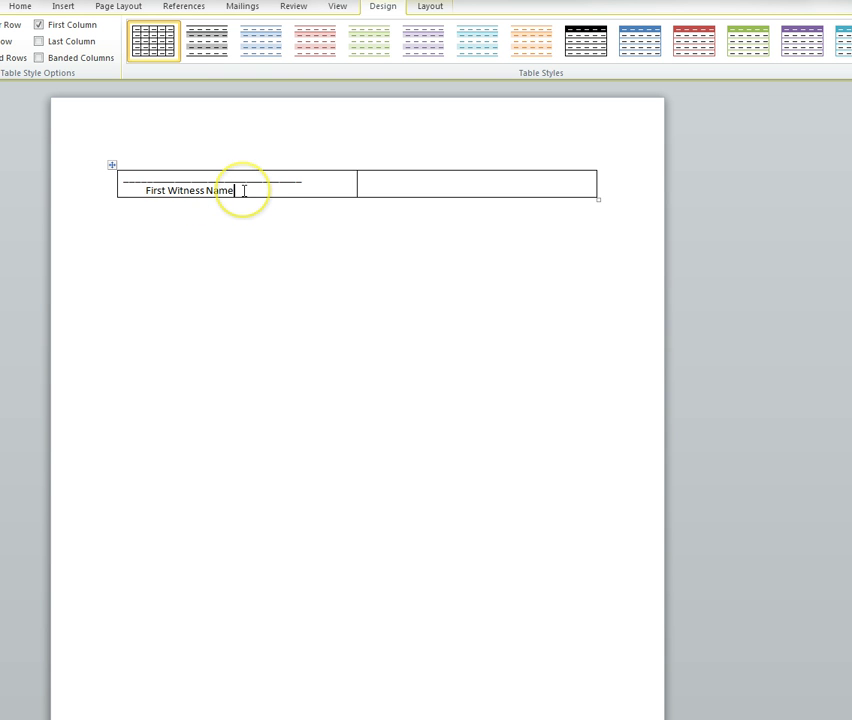
key("Return")
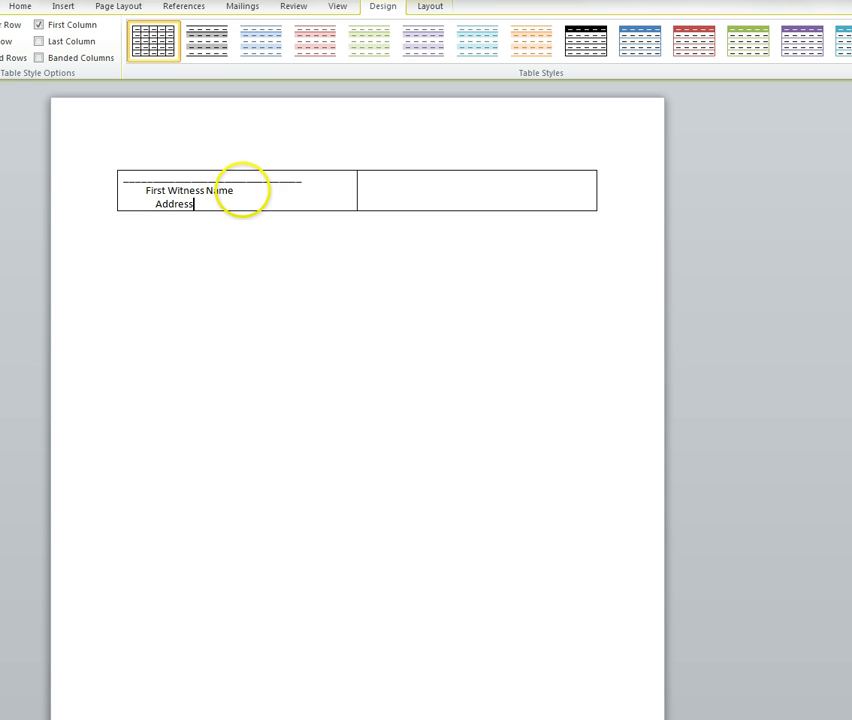
- Copy the first cell's signature block into the second cell and change "First" to "Second" in the copy
left_click_drag(196, 207, 118, 182)
key("ctrl+c")
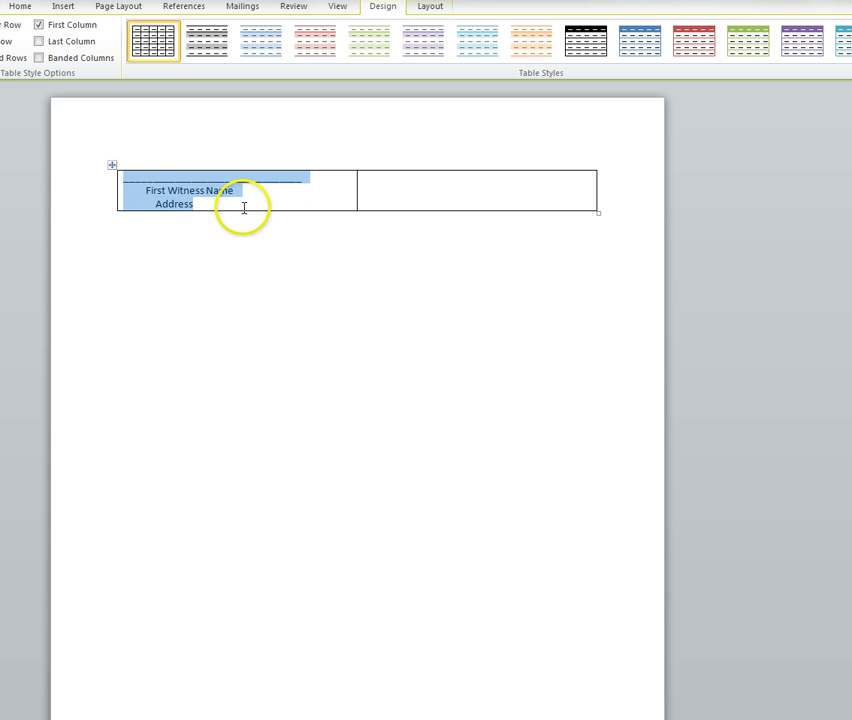
left_click(381, 186)
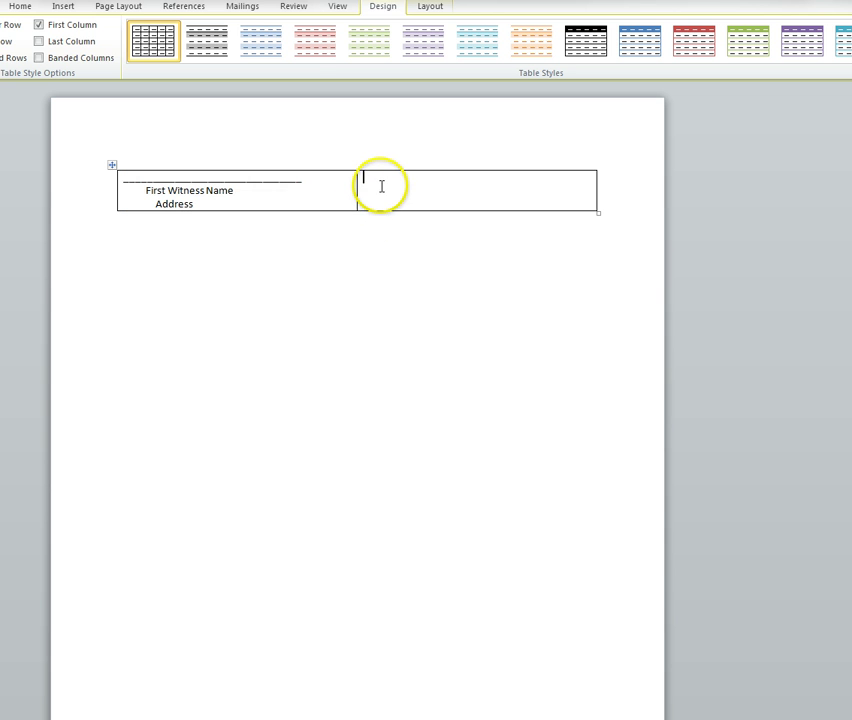
key("ctrl+v")
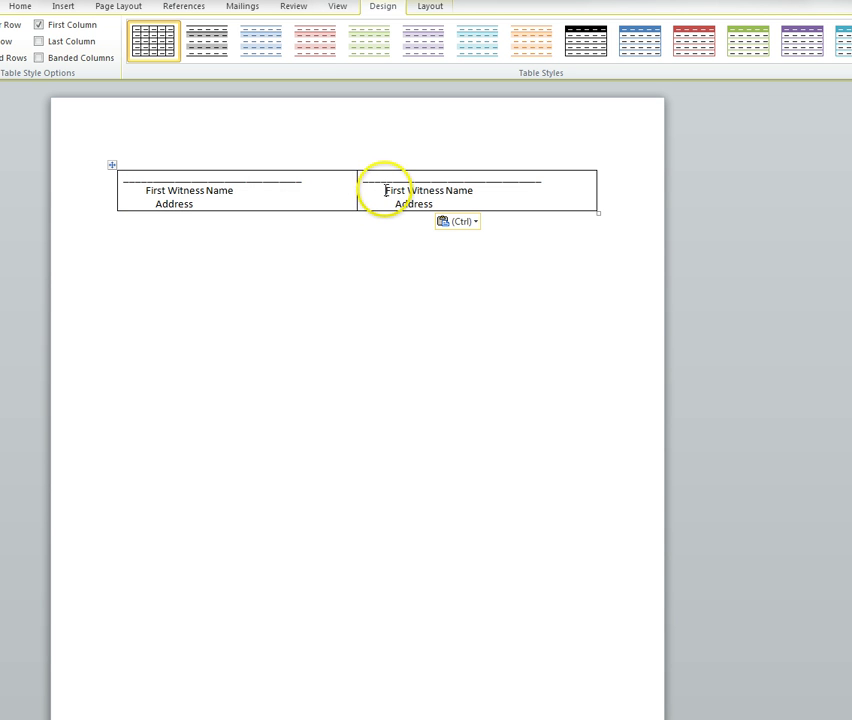
left_click_drag(386, 190, 402, 190)
type("Sec")
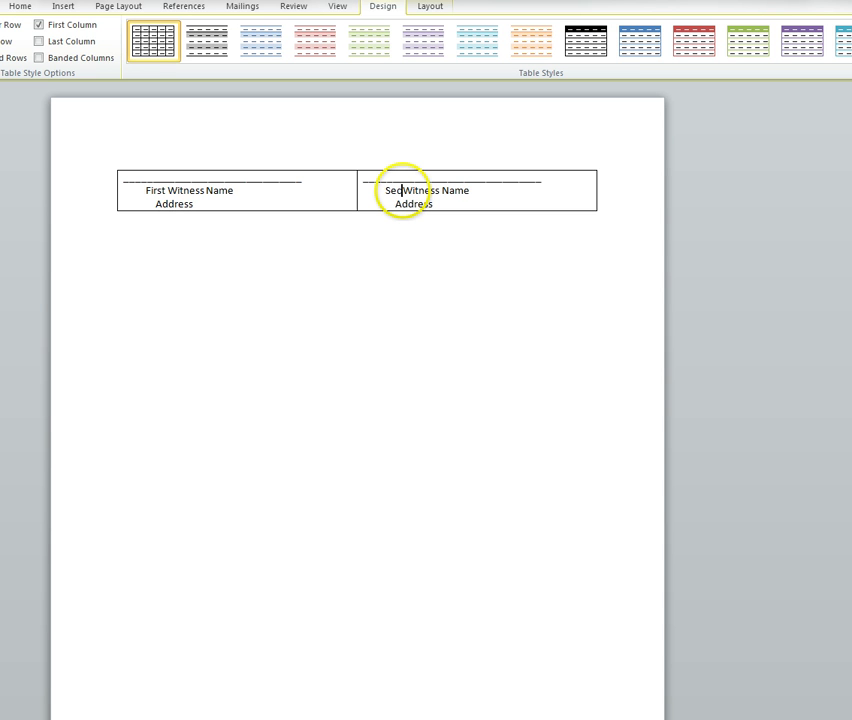
type("ond")
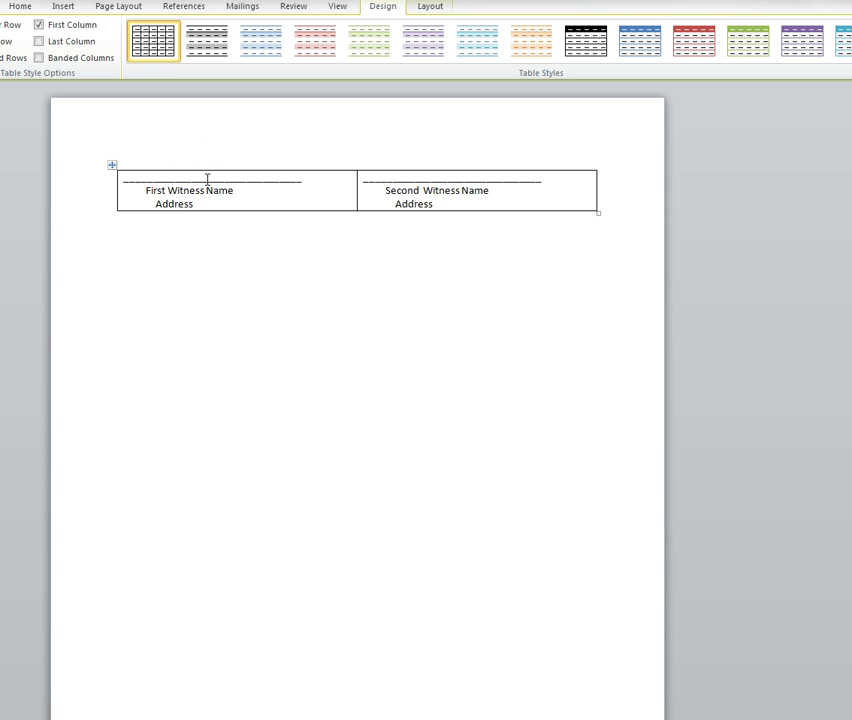
left_click(615, 210)
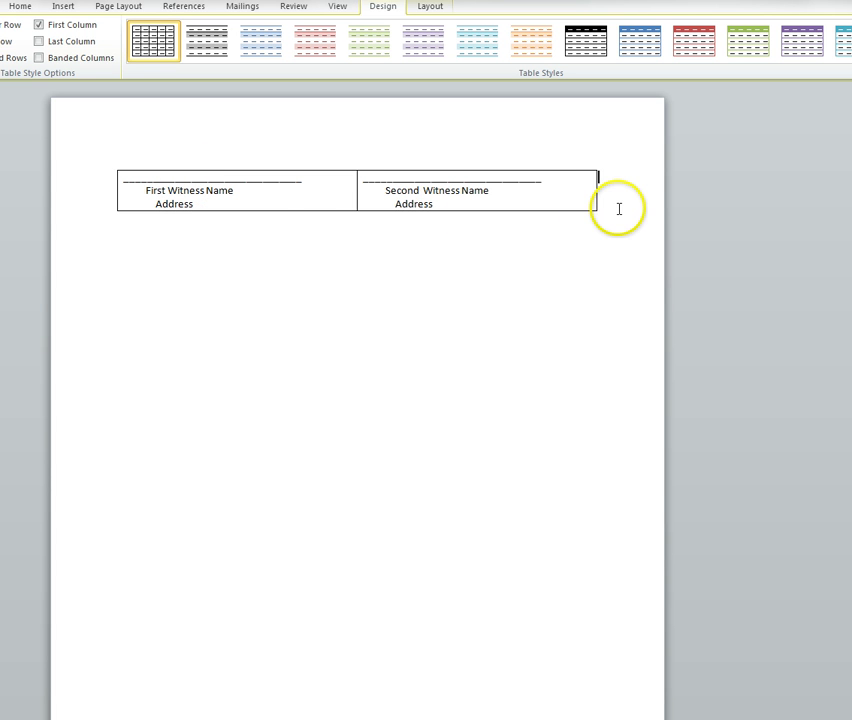
left_click(155, 185)
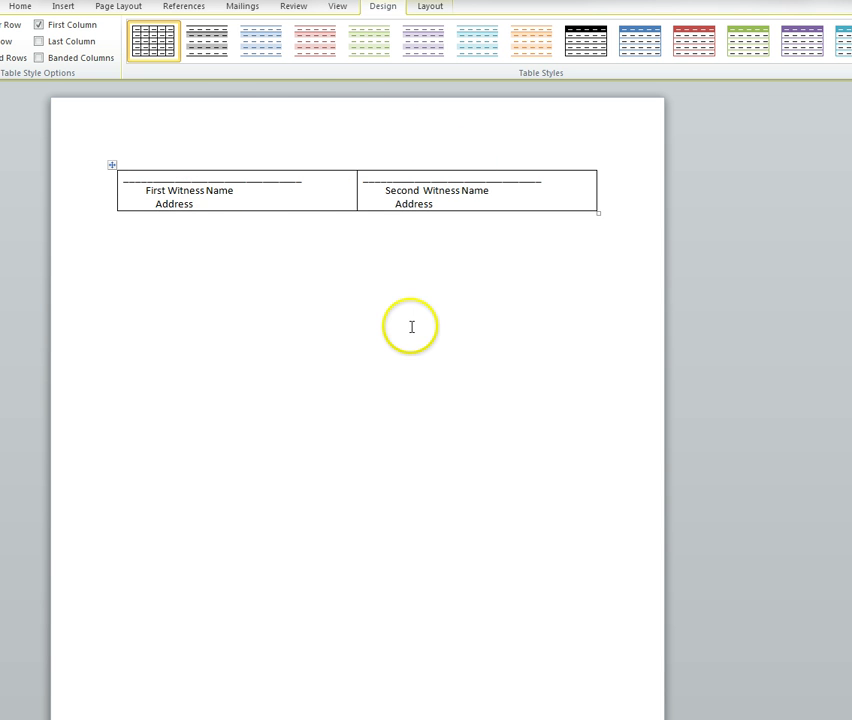
left_click(489, 359)
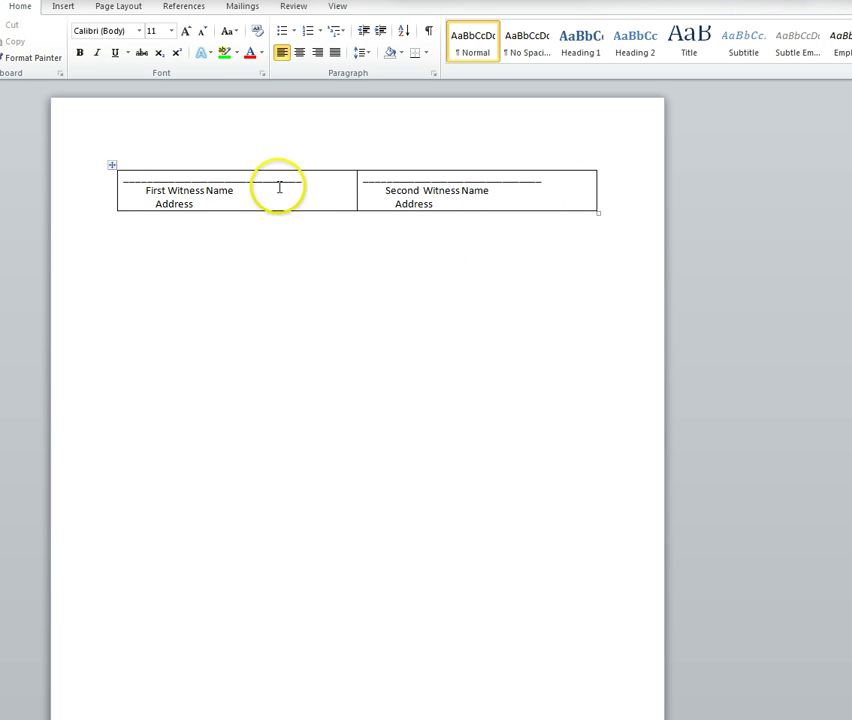
- Remove all borders from the witness signature table using the No Border option
left_click(238, 198)
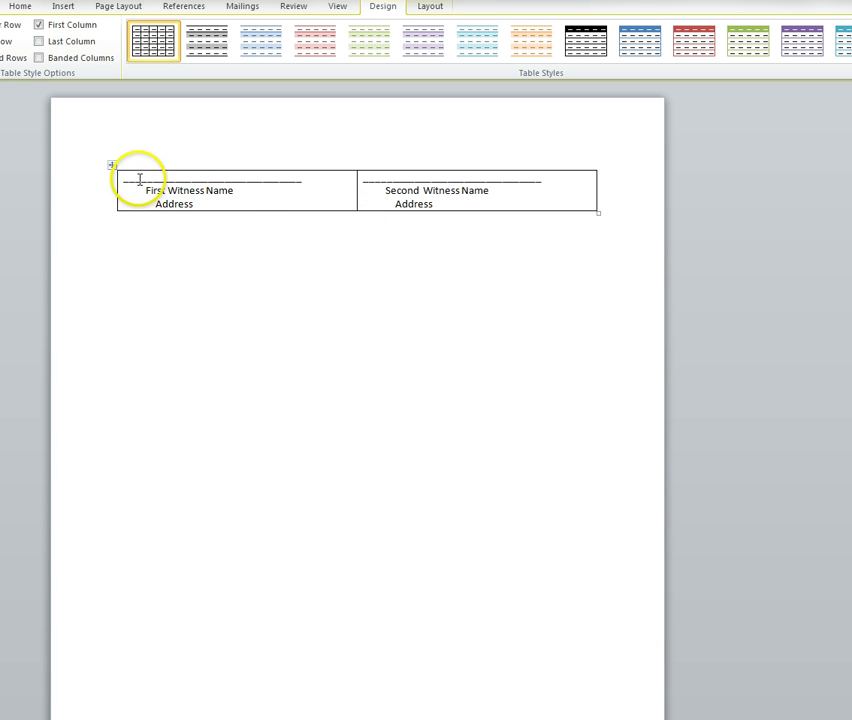
left_click(110, 166)
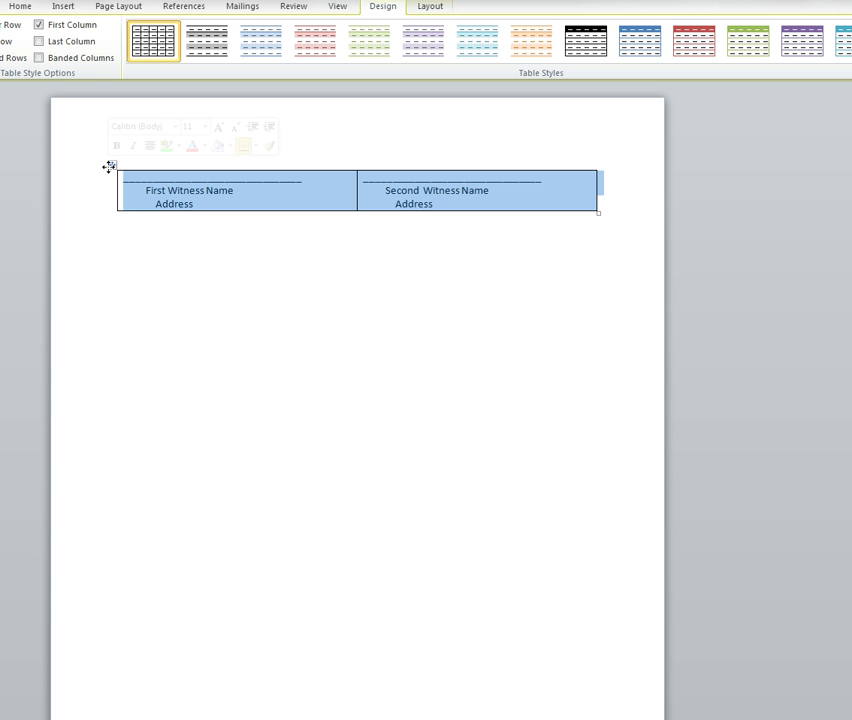
left_click(35, 8)
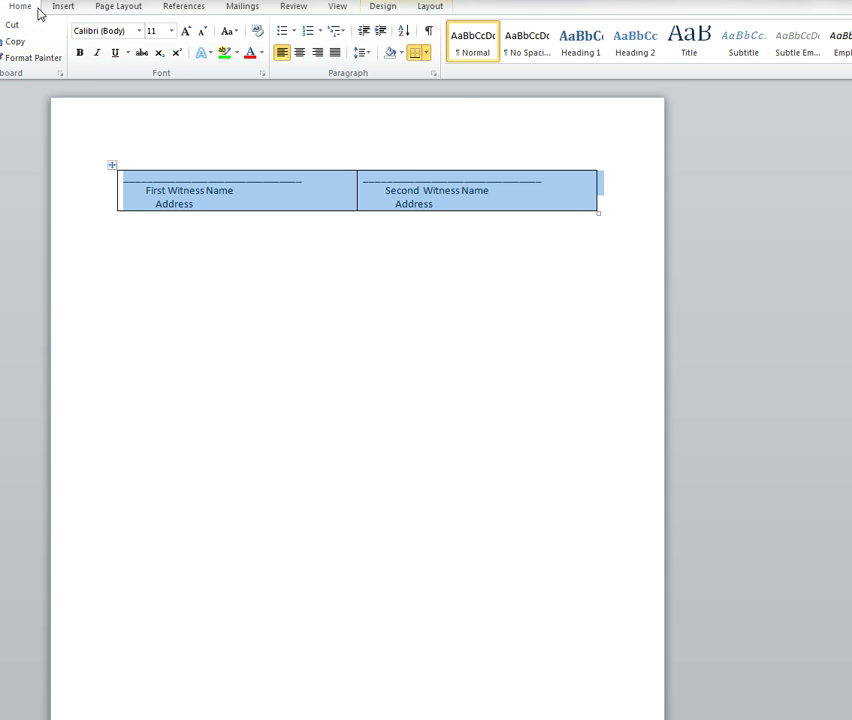
left_click(426, 57)
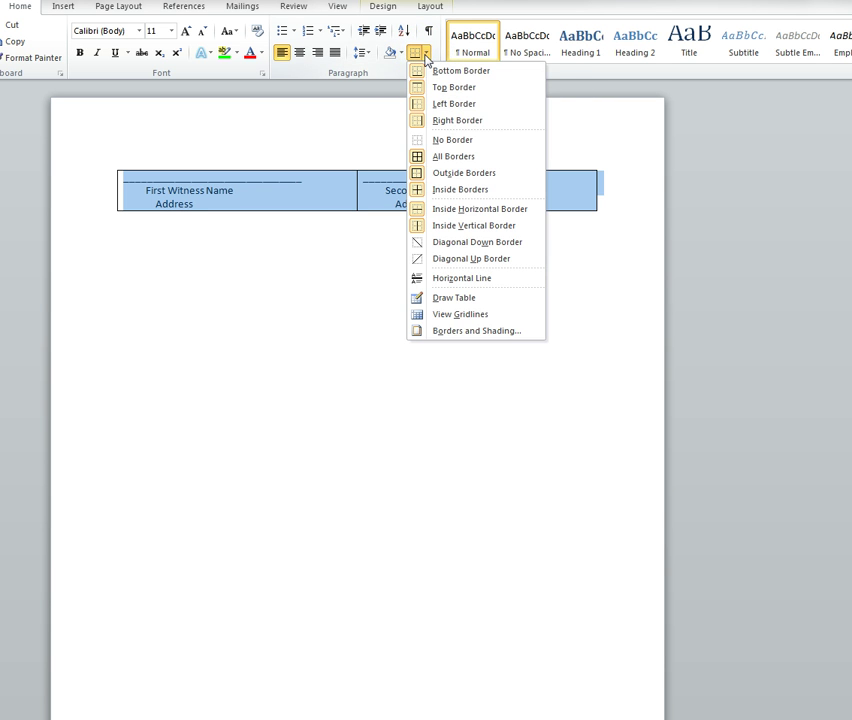
left_click(455, 139)
left_click(534, 274)
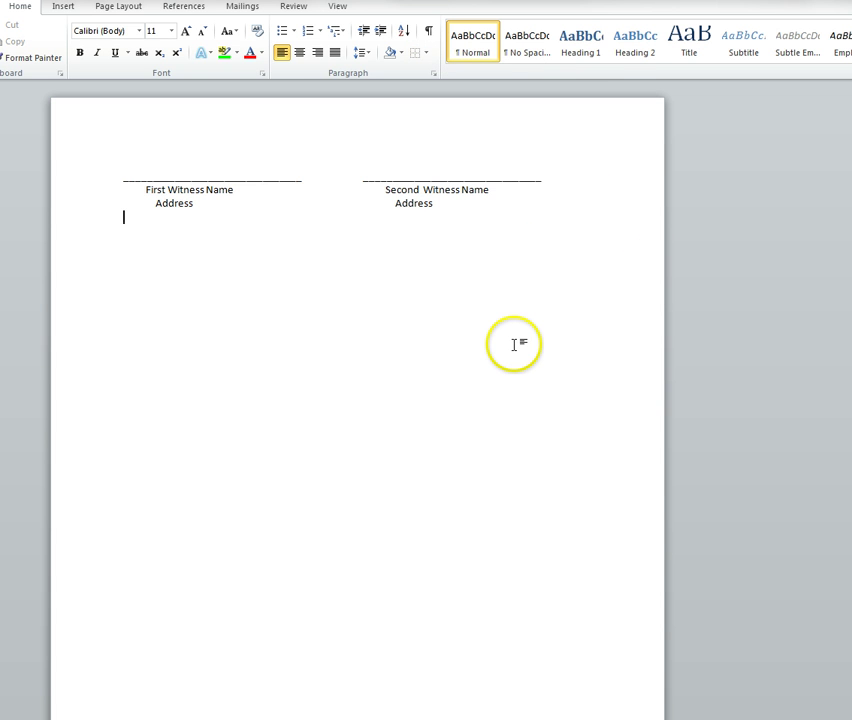
- Insert a table with three columns and three rows below the signature blocks
left_click(62, 7)
left_click(73, 55)
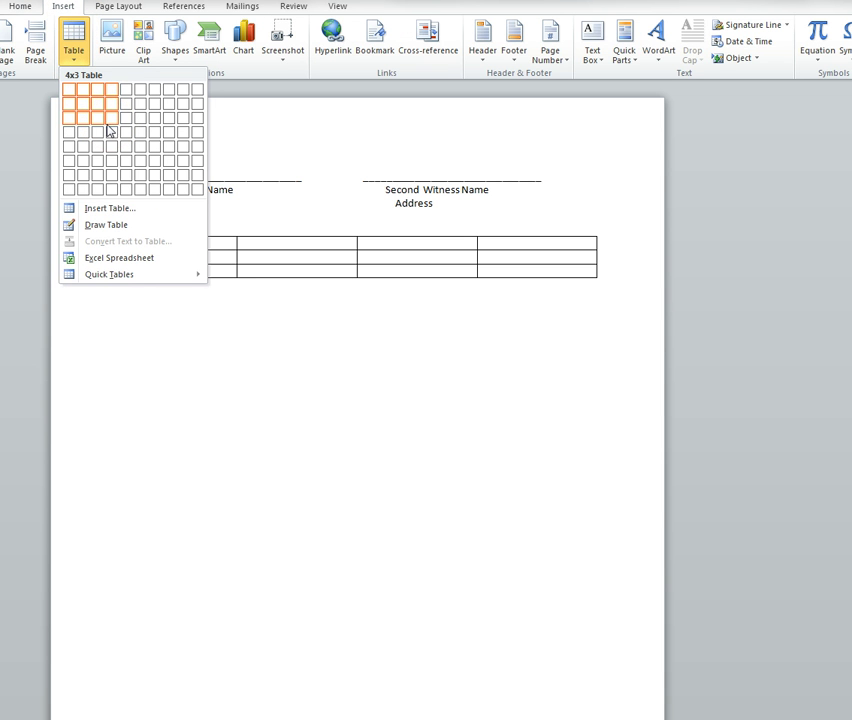
left_click(97, 122)
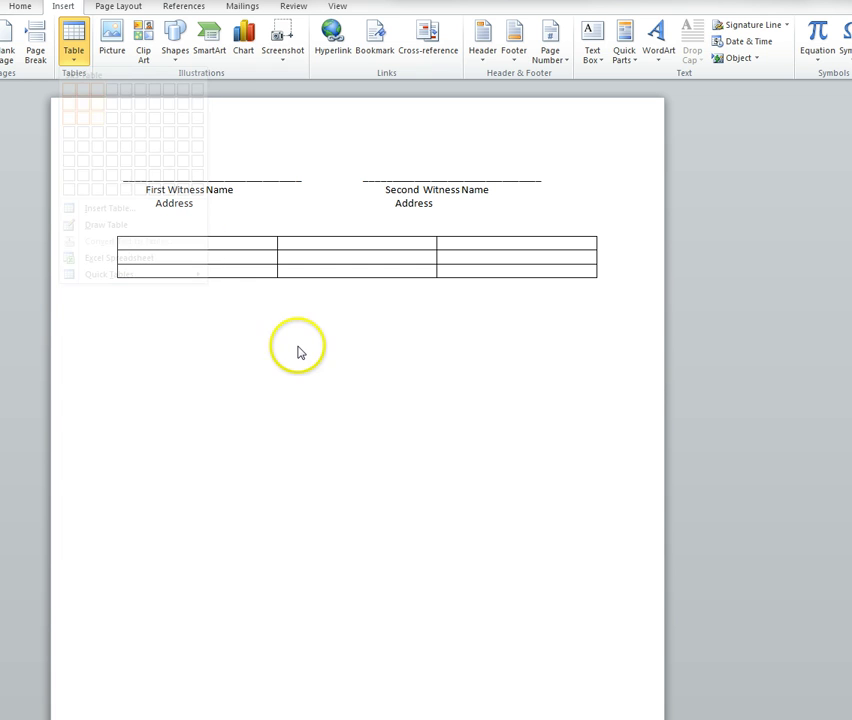
- Enter "dsdfsdf", "4445" and "xx" across the new table's first row, and "s" in its centre cell and last cell
type("ds")
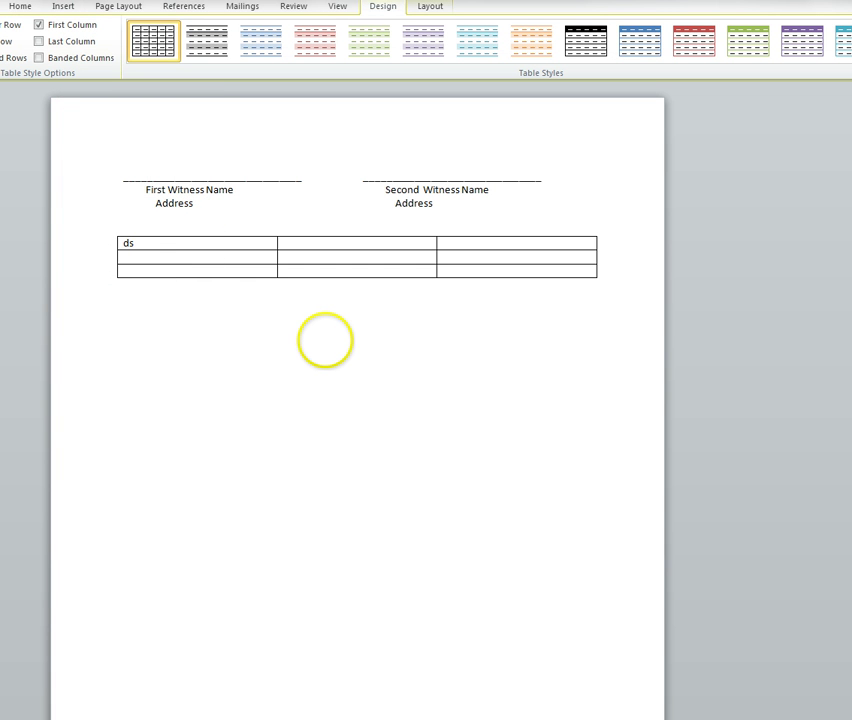
type("dfsdf")
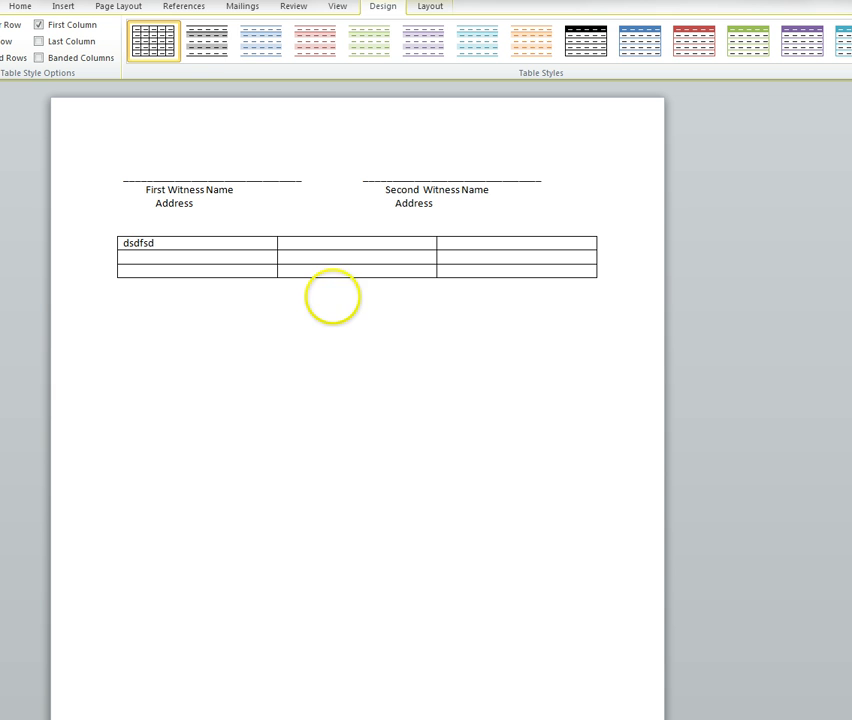
left_click(326, 242)
type("4445")
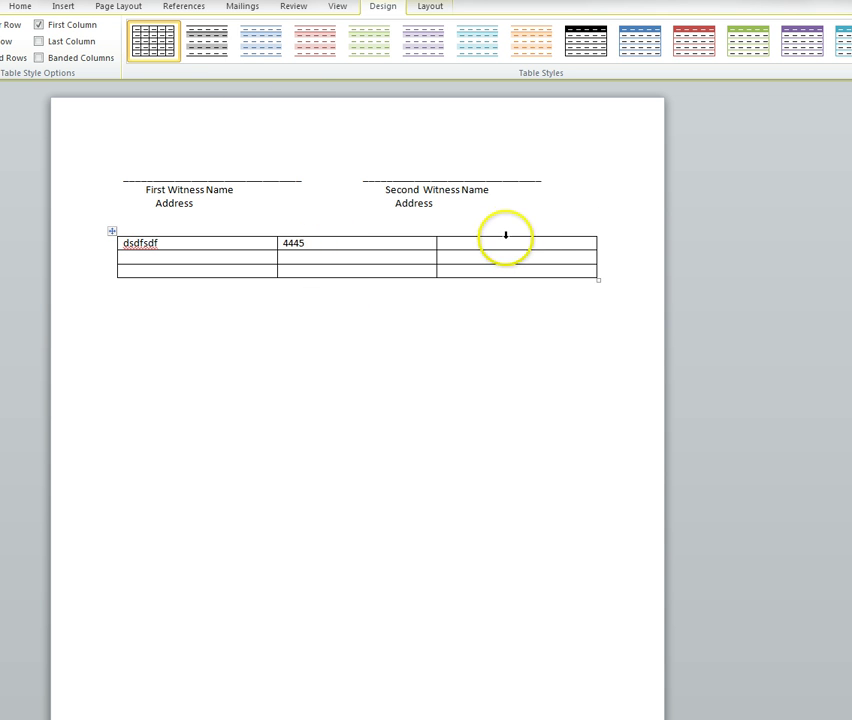
left_click(498, 243)
type("xx")
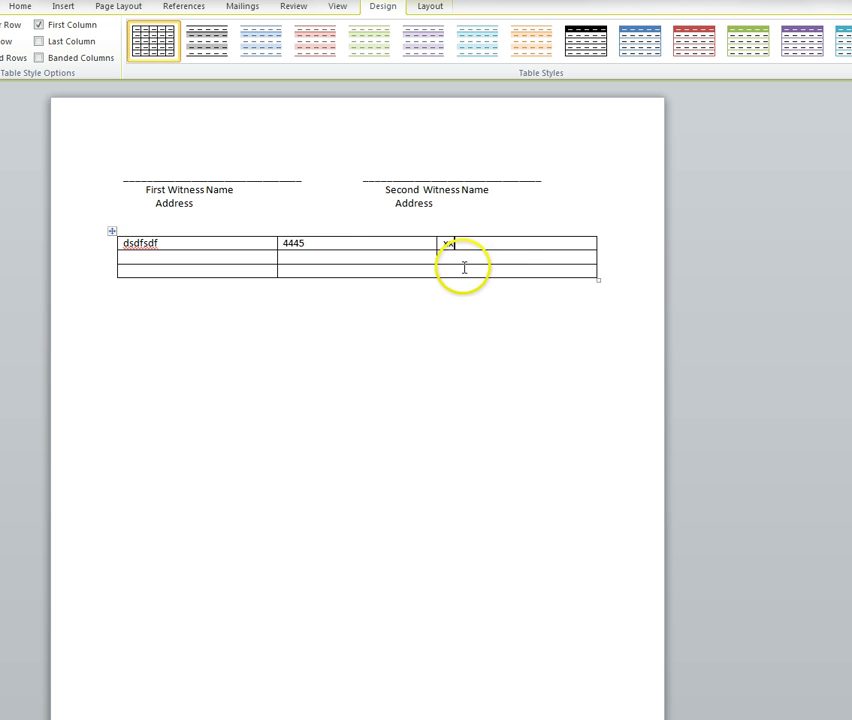
type("s")
left_click(329, 256)
type("s")
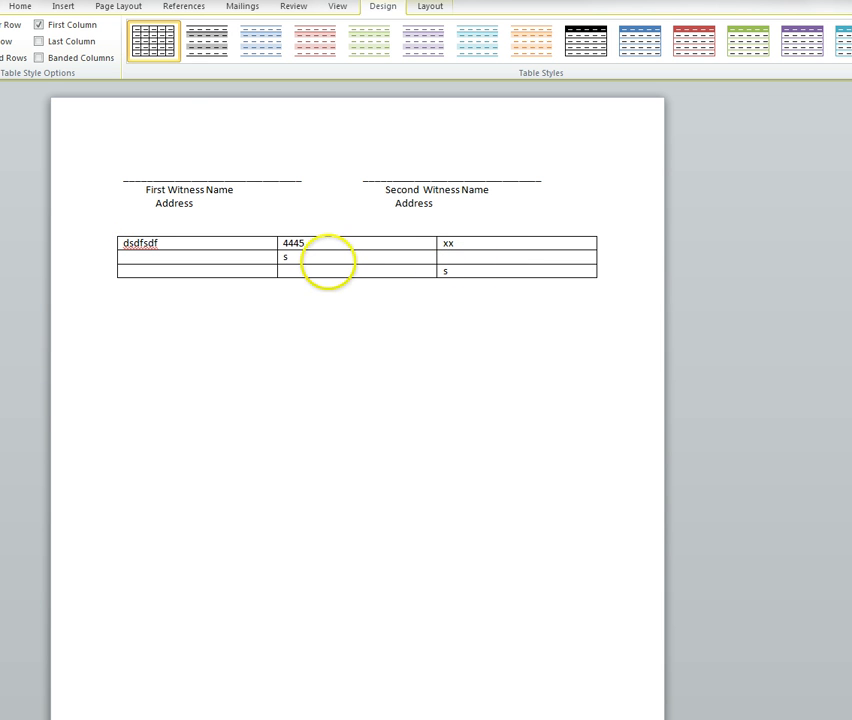
- Remove all borders from the three-by-three table using the No Border option
left_click(21, 8)
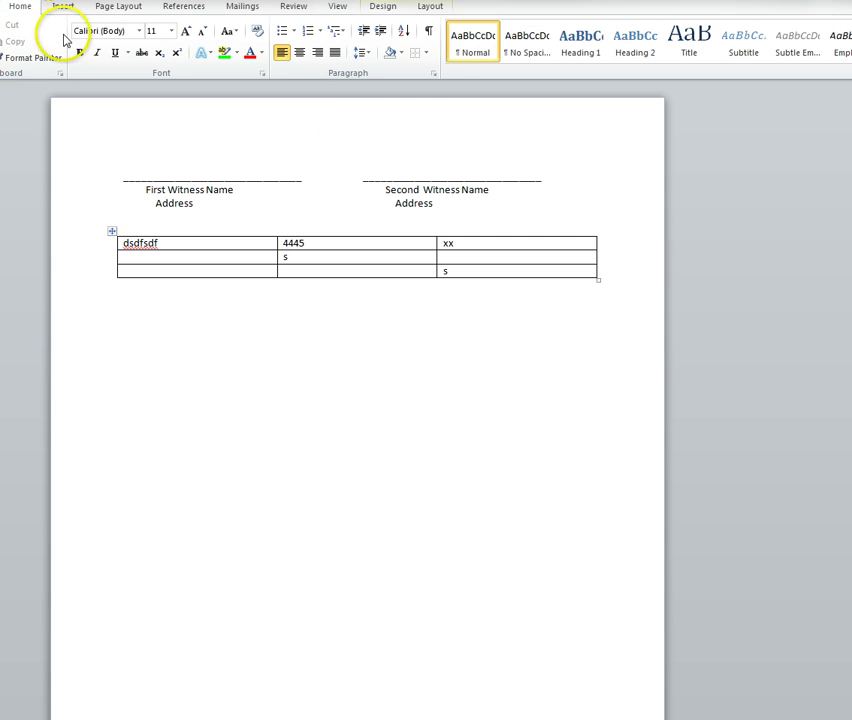
left_click(113, 231)
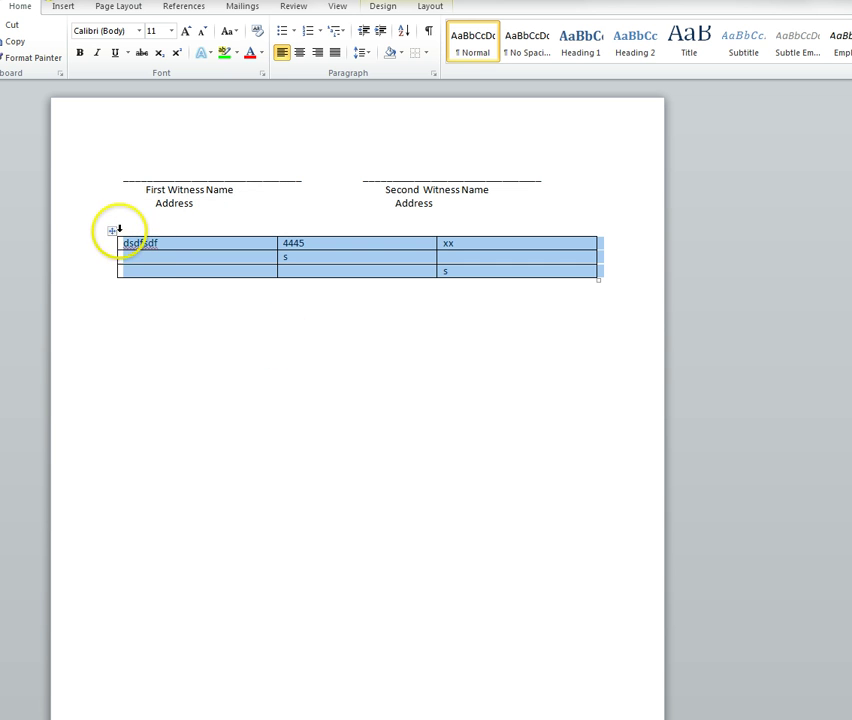
left_click(426, 53)
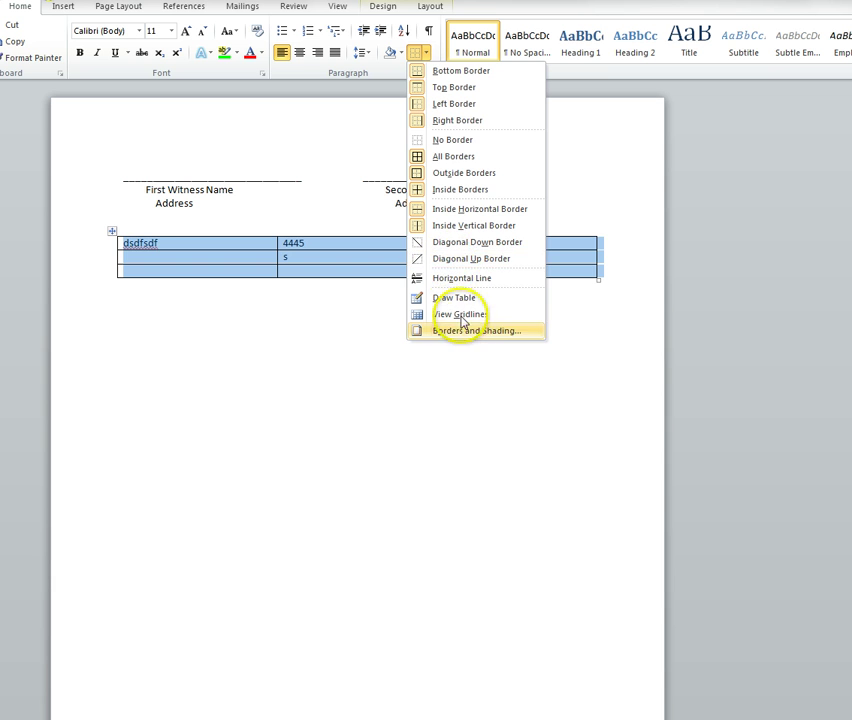
left_click(468, 140)
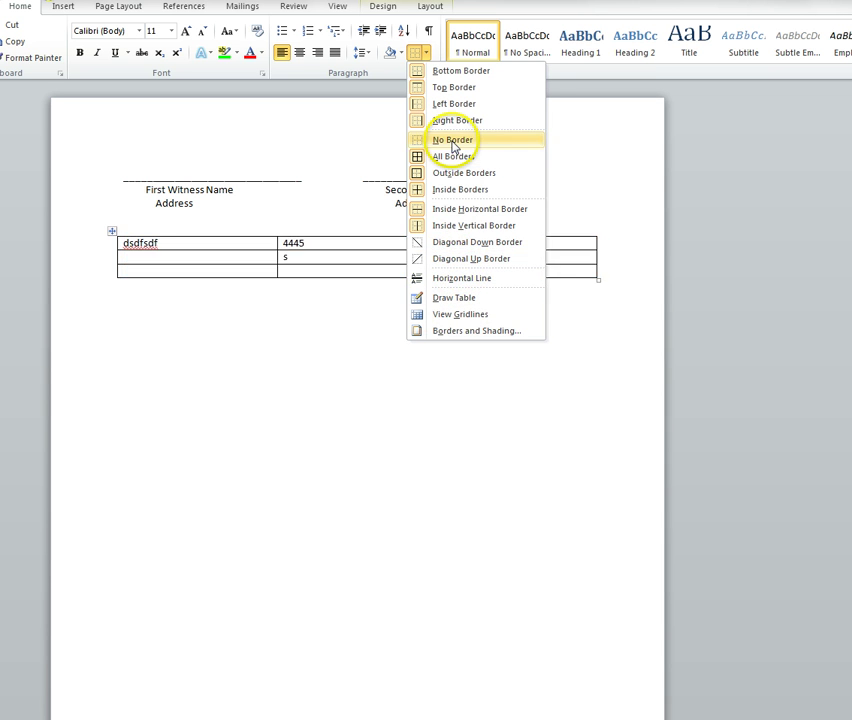
left_click(469, 351)
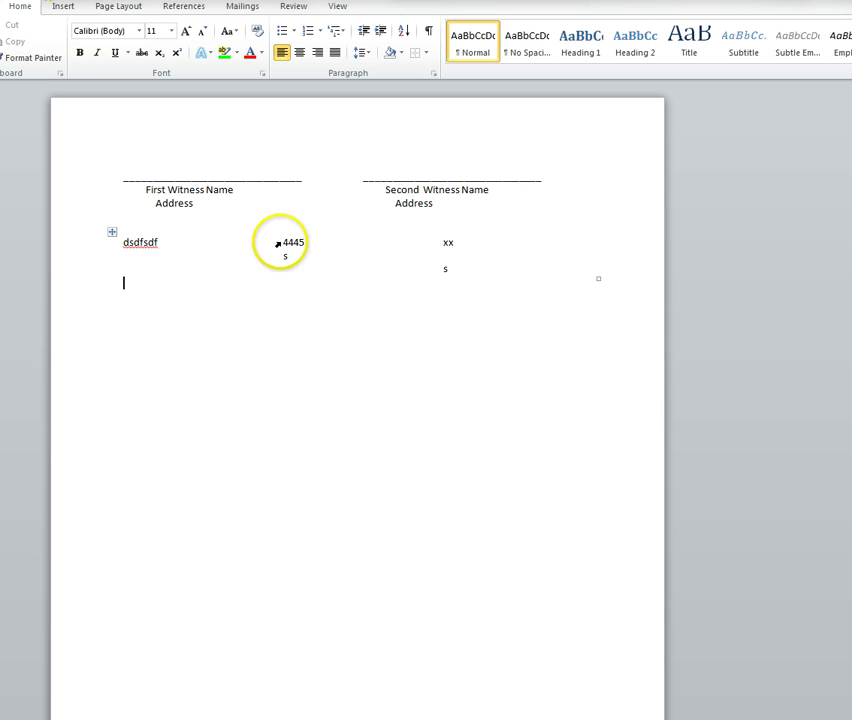